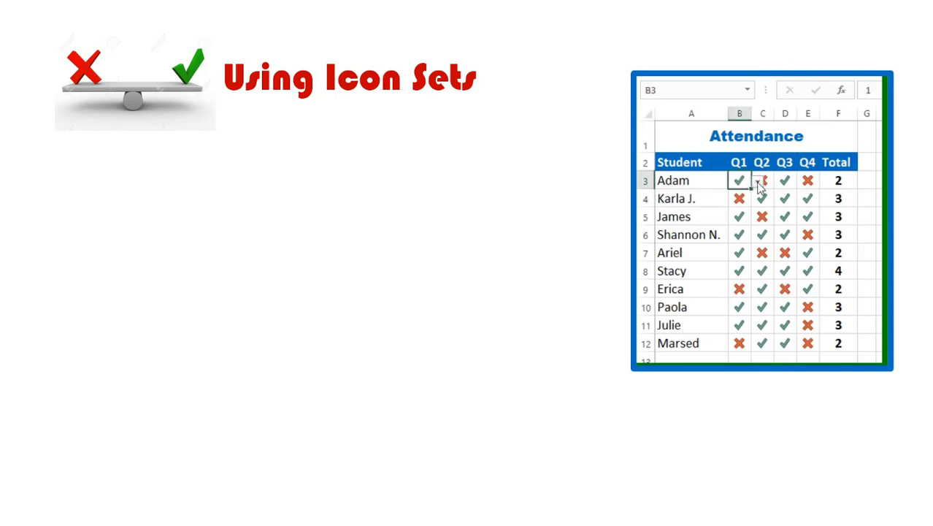
# Set B3 and D3 to 0 from their drop-downs so they show X marks
pyautogui.click(758, 182)
pyautogui.click(736, 202)
pyautogui.click(783, 180)
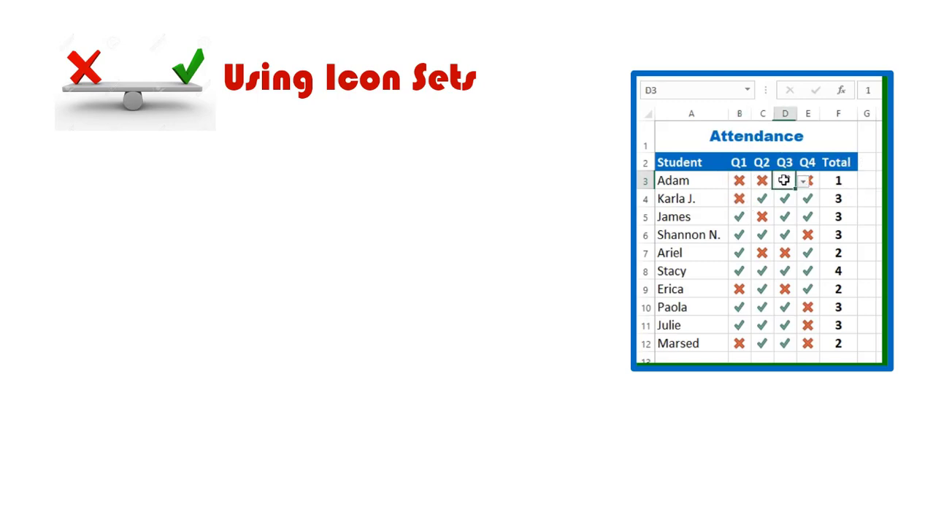
pyautogui.click(802, 182)
pyautogui.click(802, 194)
pyautogui.click(803, 182)
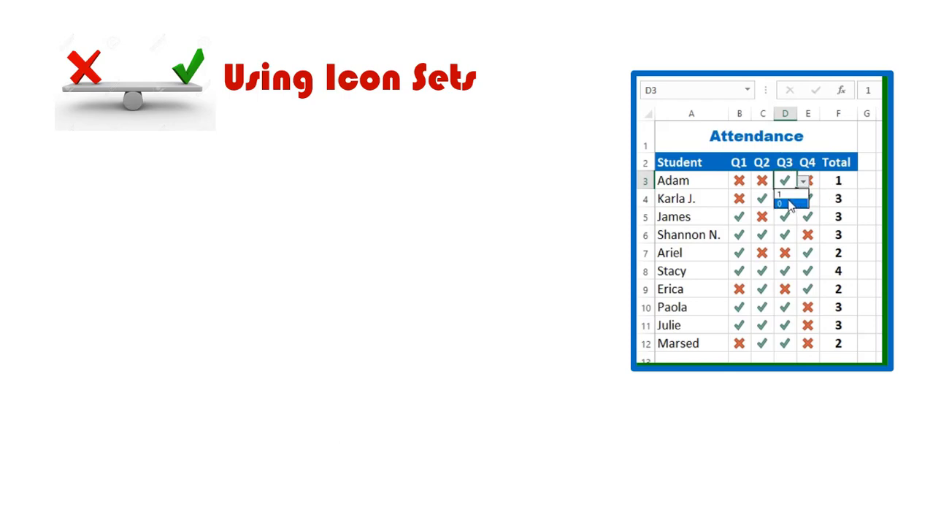
pyautogui.click(788, 203)
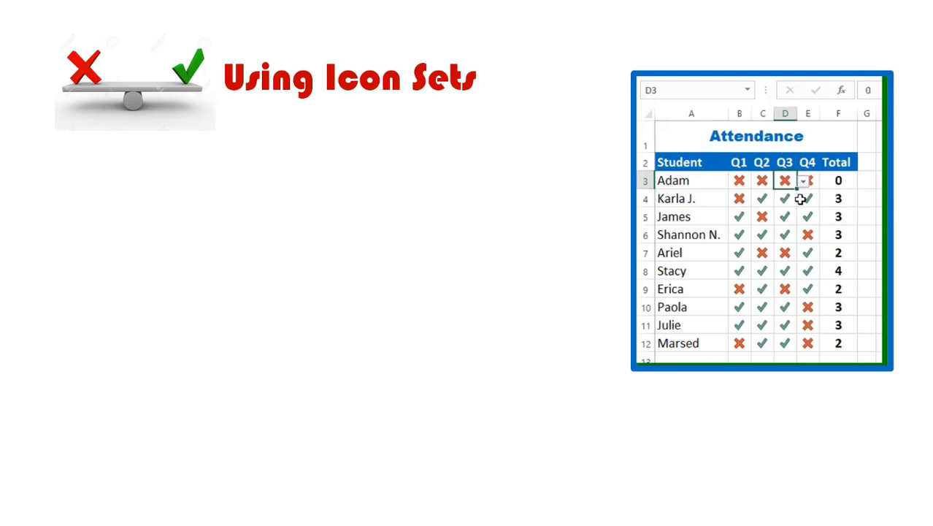
# Set C3 and E3 to 1 from their drop-downs so they show check marks
pyautogui.click(760, 180)
pyautogui.click(781, 181)
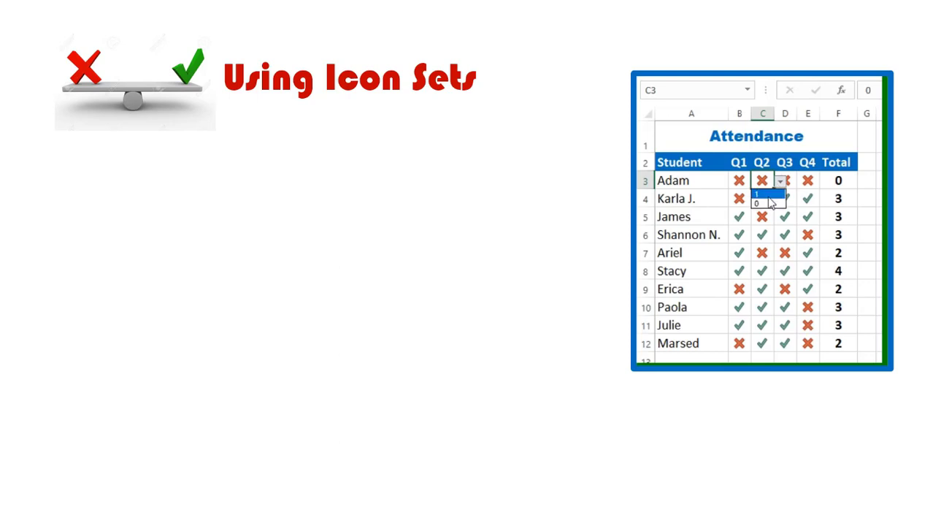
pyautogui.click(763, 193)
pyautogui.click(810, 182)
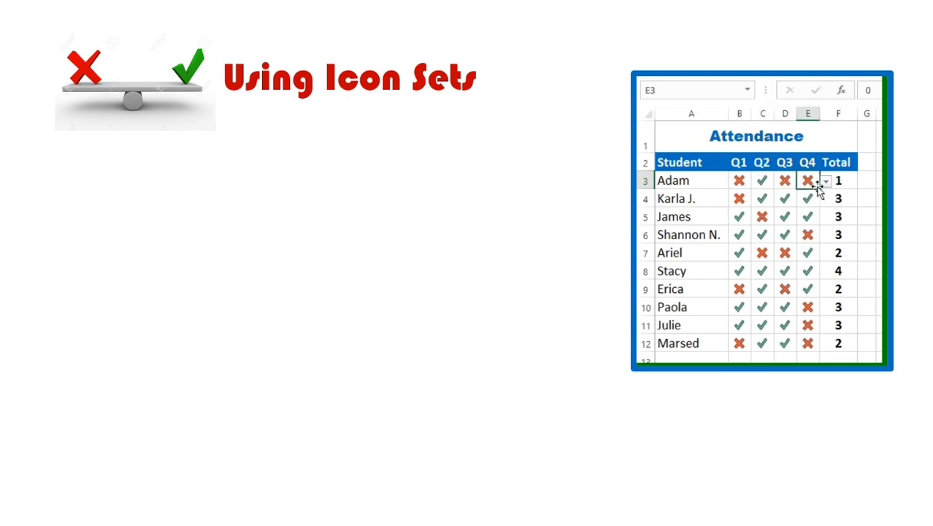
pyautogui.click(826, 182)
pyautogui.click(811, 194)
# Change E11 to 1 so it shows a check and its Total recounts
pyautogui.click(808, 323)
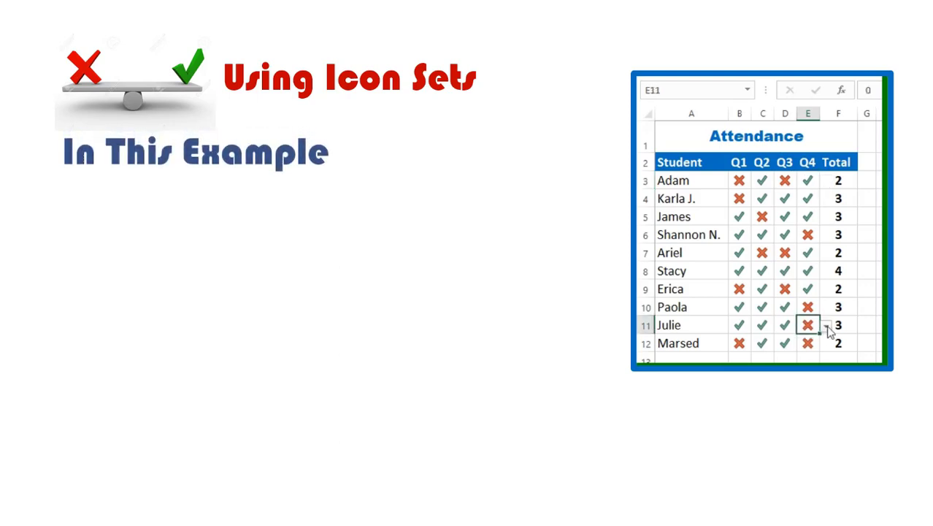
pyautogui.click(826, 326)
pyautogui.click(814, 340)
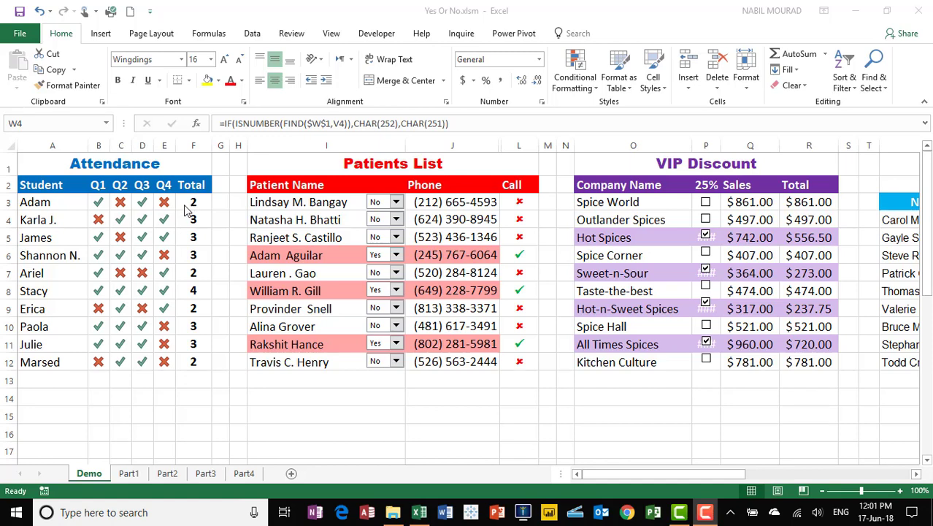
pyautogui.click(139, 477)
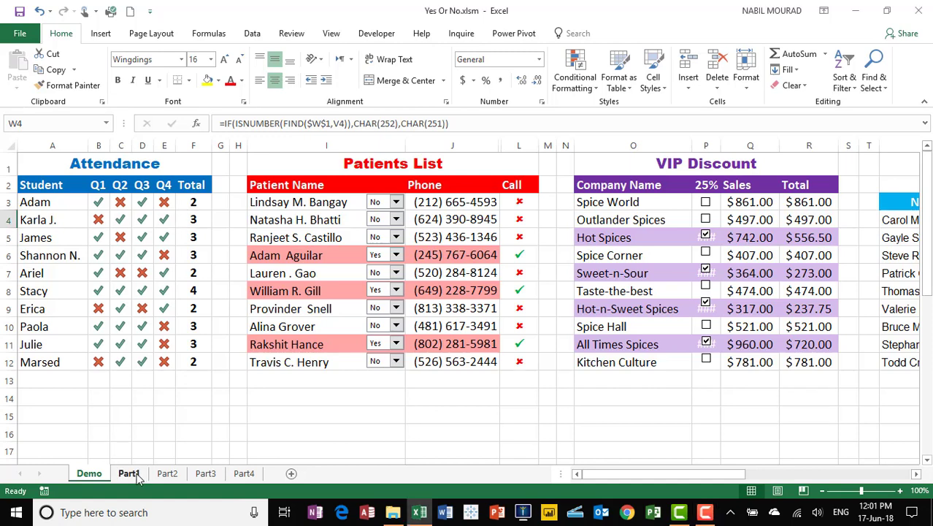
# On the Part1 sheet, select the empty quiz cells B3:E12
pyautogui.click(138, 474)
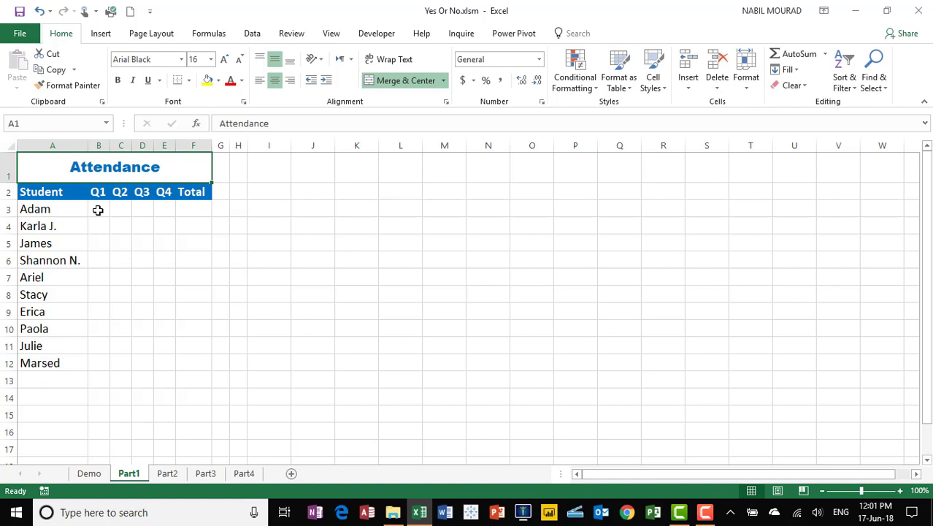
pyautogui.moveTo(98, 210); pyautogui.dragTo(162, 360)
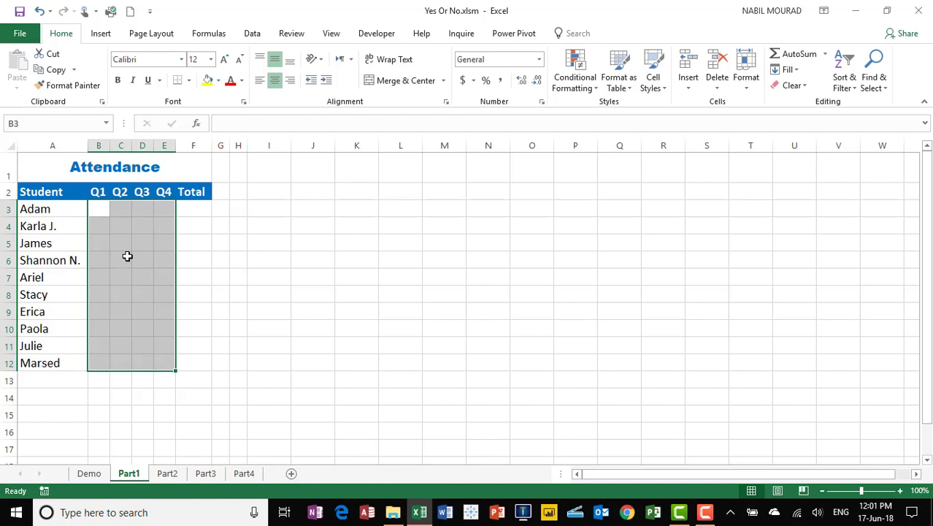
# Add a List data validation rule with source 1,0 to B3:E12
pyautogui.click(255, 36)
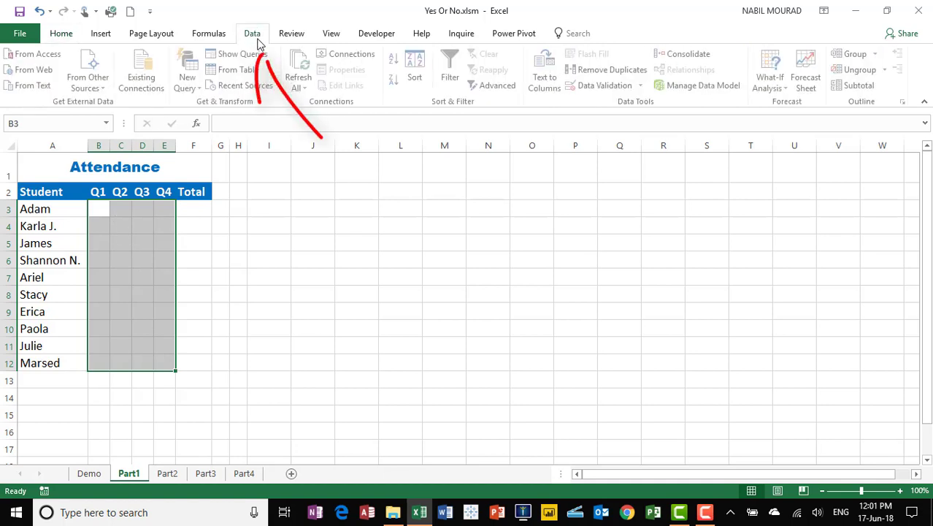
pyautogui.click(599, 85)
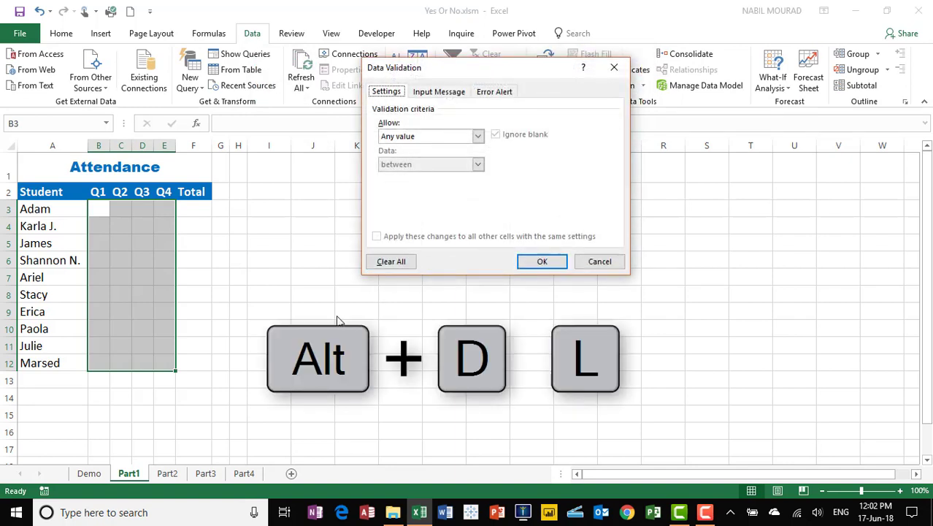
pyautogui.click(477, 137)
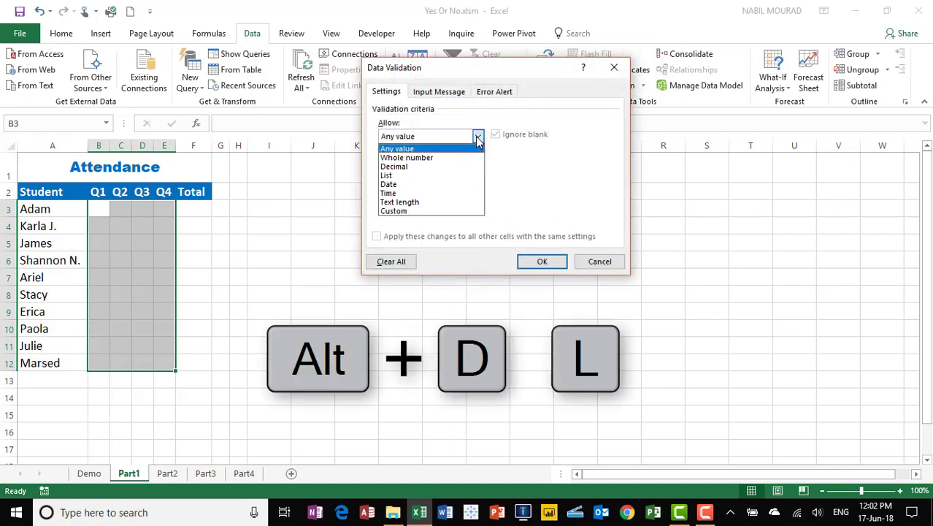
pyautogui.click(409, 180)
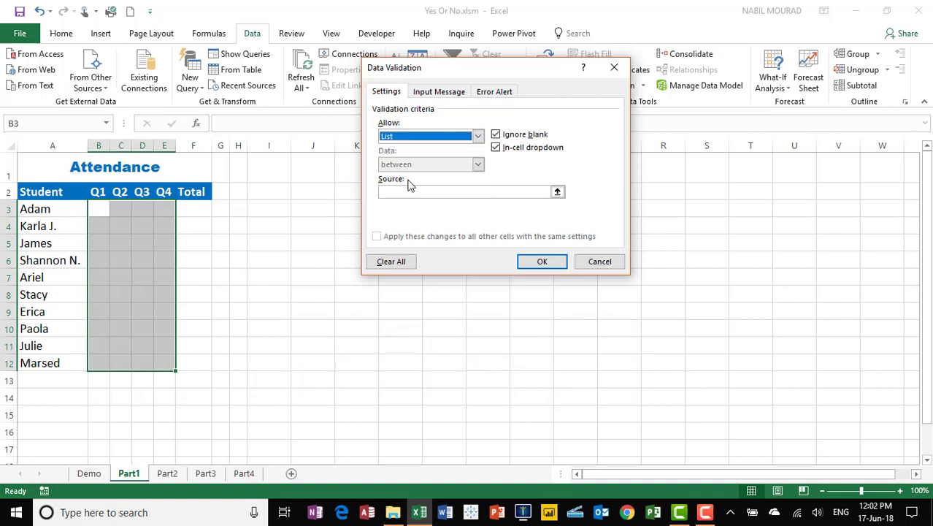
pyautogui.click(397, 193)
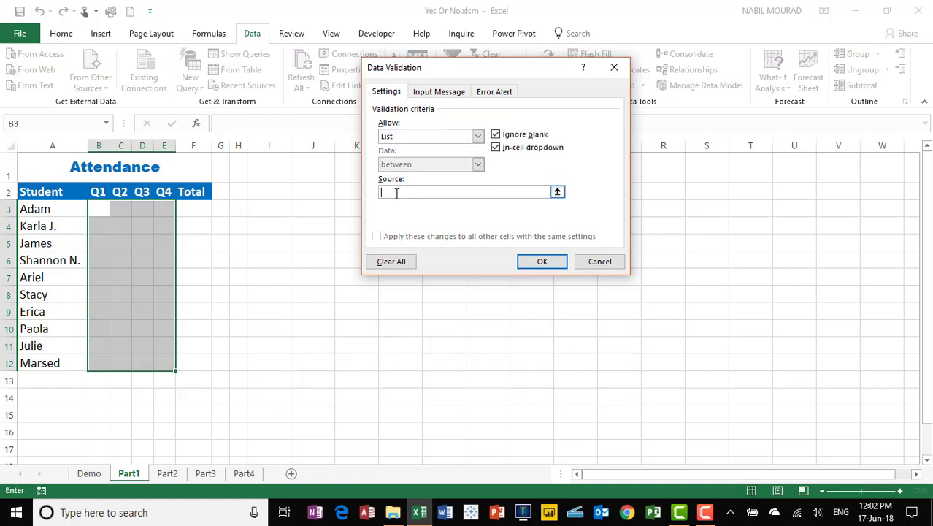
pyautogui.write('Y')
pyautogui.click(529, 260)
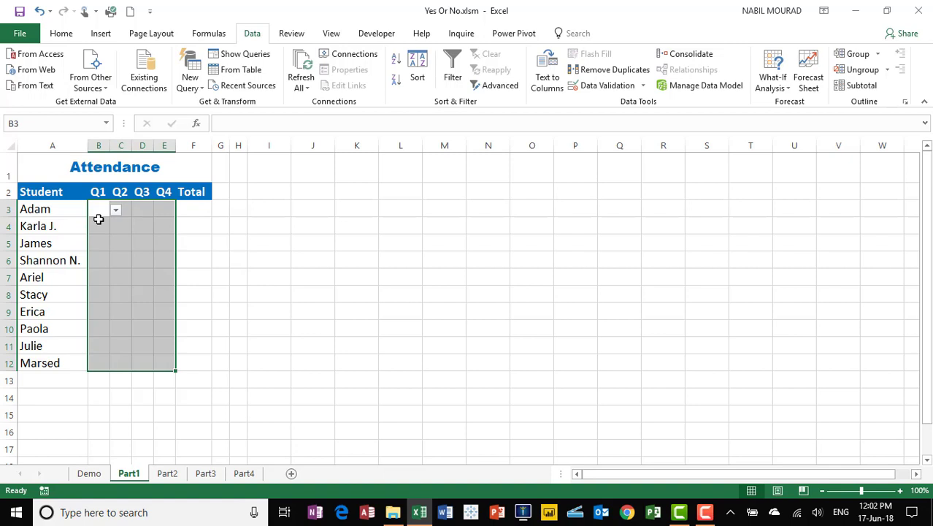
# Enter 1 into every selected quiz cell in B3:E12 at once
pyautogui.write('1')
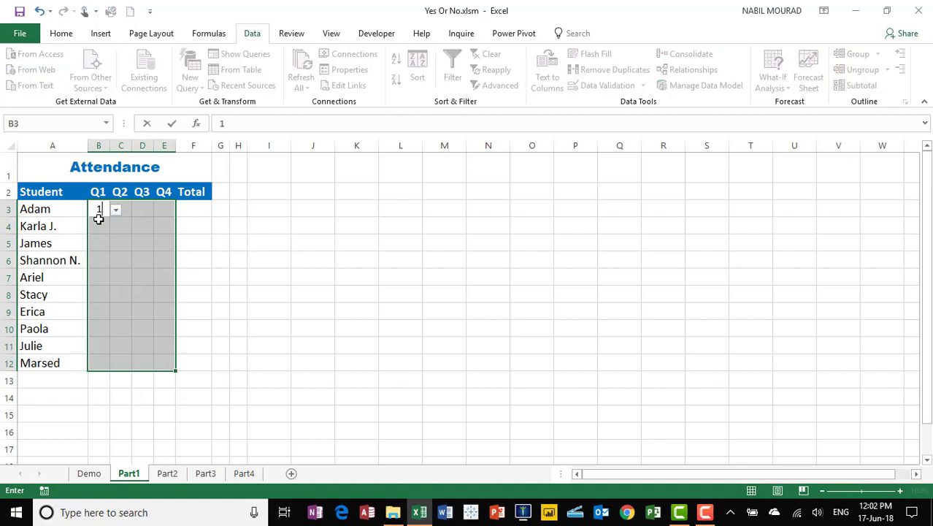
pyautogui.hotkey('ctrl', 'Return')
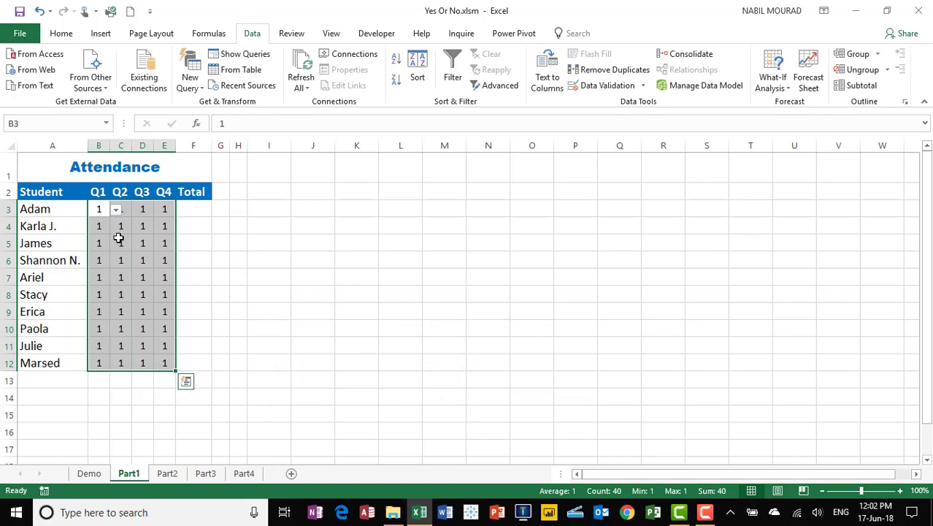
# Set C4, E3, D5, B6, E6, C7, E8, B9, E10, C10, D11, B12 and D12 to 0 together
pyautogui.click(121, 227)
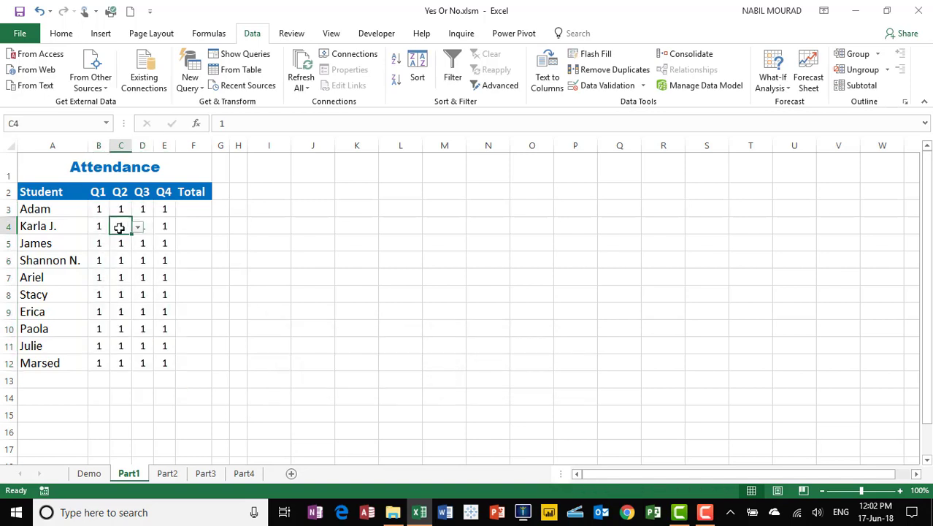
pyautogui.keyDown('ctrl'); pyautogui.click(162, 208); pyautogui.keyUp('ctrl')
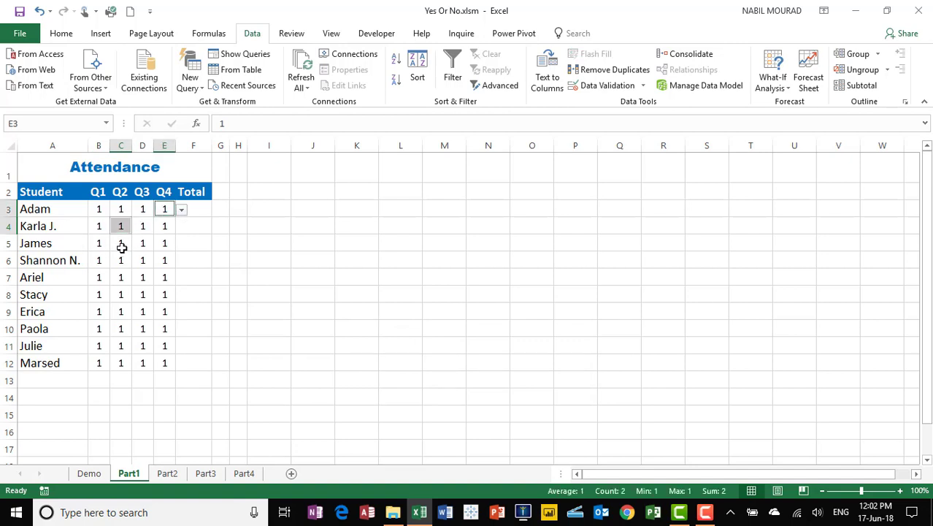
pyautogui.keyDown('ctrl'); pyautogui.click(144, 244); pyautogui.keyUp('ctrl')
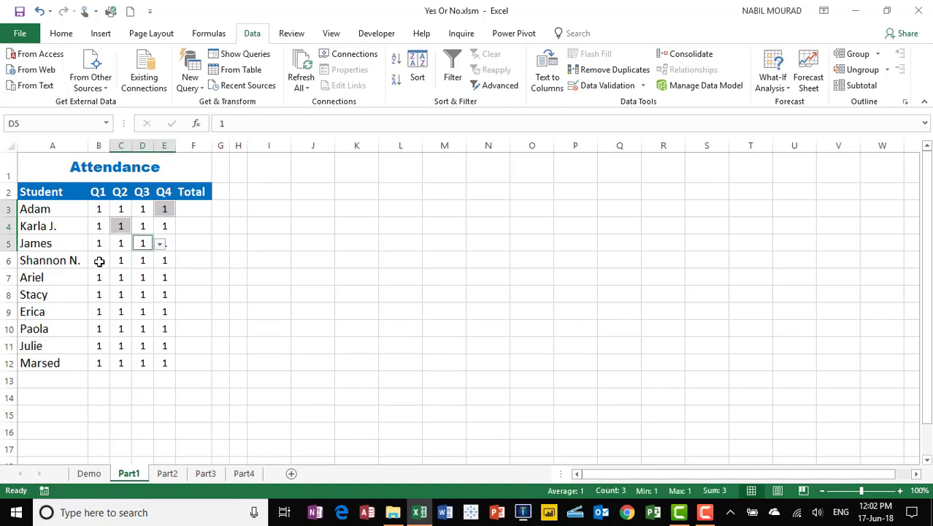
pyautogui.keyDown('ctrl'); pyautogui.click(95, 261); pyautogui.keyUp('ctrl')
pyautogui.keyDown('ctrl'); pyautogui.click(160, 260); pyautogui.keyUp('ctrl')
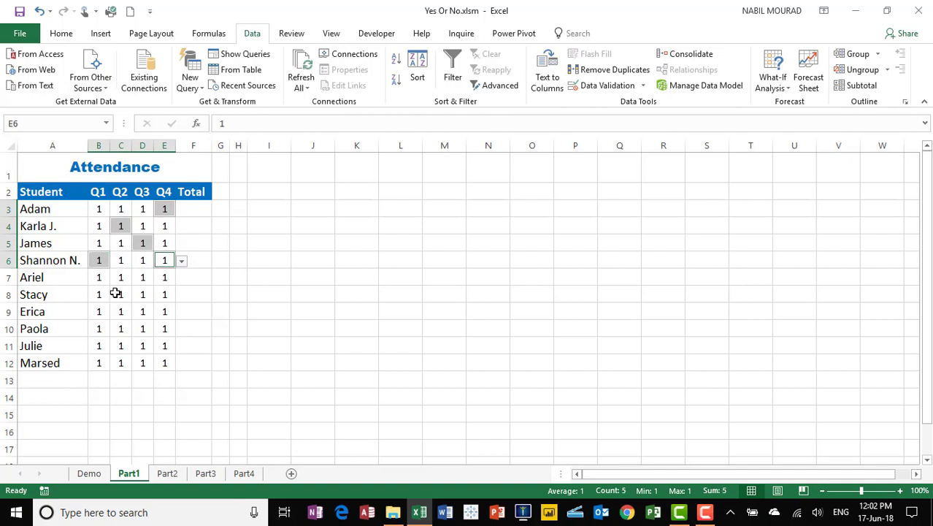
pyautogui.keyDown('ctrl'); pyautogui.click(119, 277); pyautogui.keyUp('ctrl')
pyautogui.keyDown('ctrl'); pyautogui.click(164, 294); pyautogui.keyUp('ctrl')
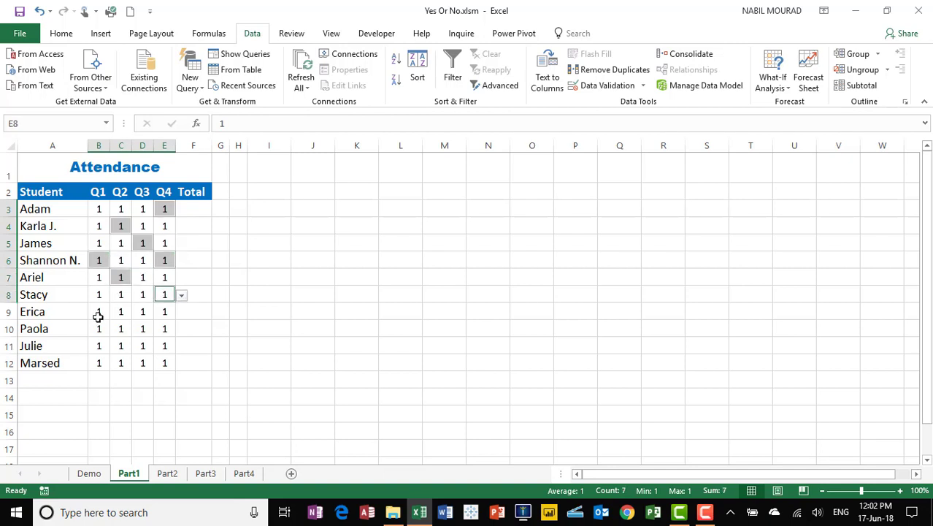
pyautogui.keyDown('ctrl'); pyautogui.click(100, 311); pyautogui.keyUp('ctrl')
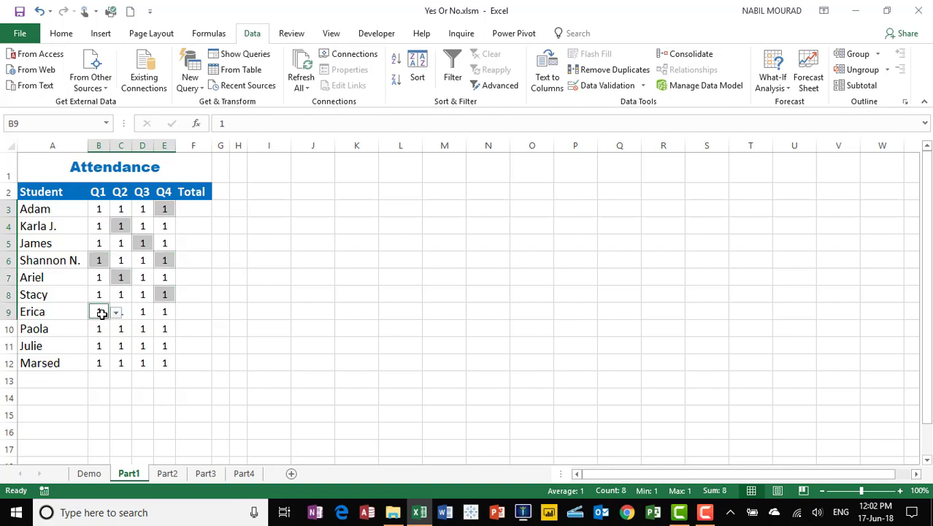
pyautogui.keyDown('ctrl'); pyautogui.click(162, 329); pyautogui.keyUp('ctrl')
pyautogui.keyDown('ctrl'); pyautogui.click(121, 328); pyautogui.keyUp('ctrl')
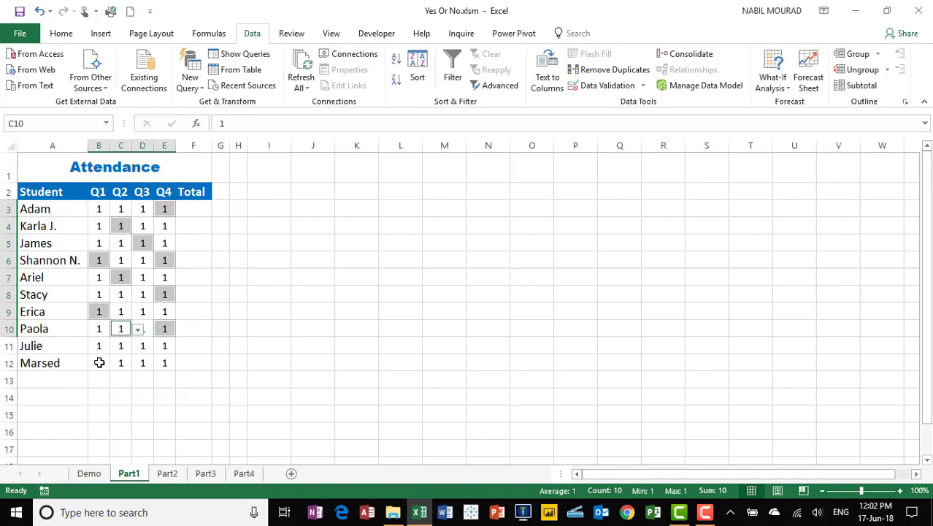
pyautogui.keyDown('ctrl'); pyautogui.click(142, 347); pyautogui.keyUp('ctrl')
pyautogui.keyDown('ctrl'); pyautogui.click(98, 363); pyautogui.keyUp('ctrl')
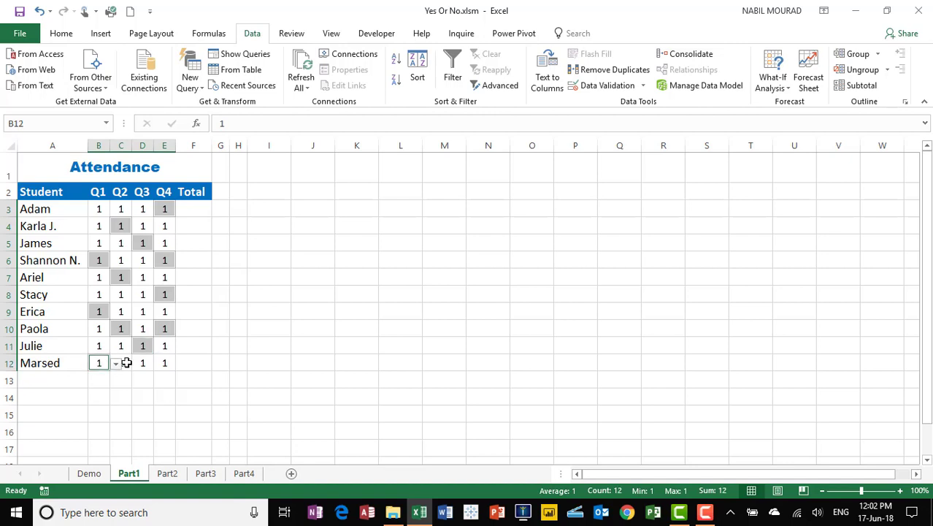
pyautogui.keyDown('ctrl'); pyautogui.click(144, 363); pyautogui.keyUp('ctrl')
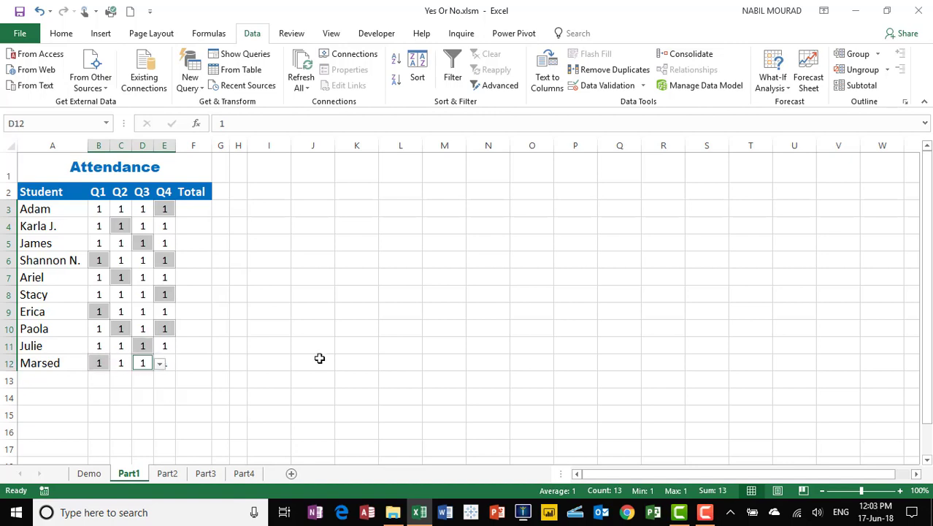
pyautogui.write('0')
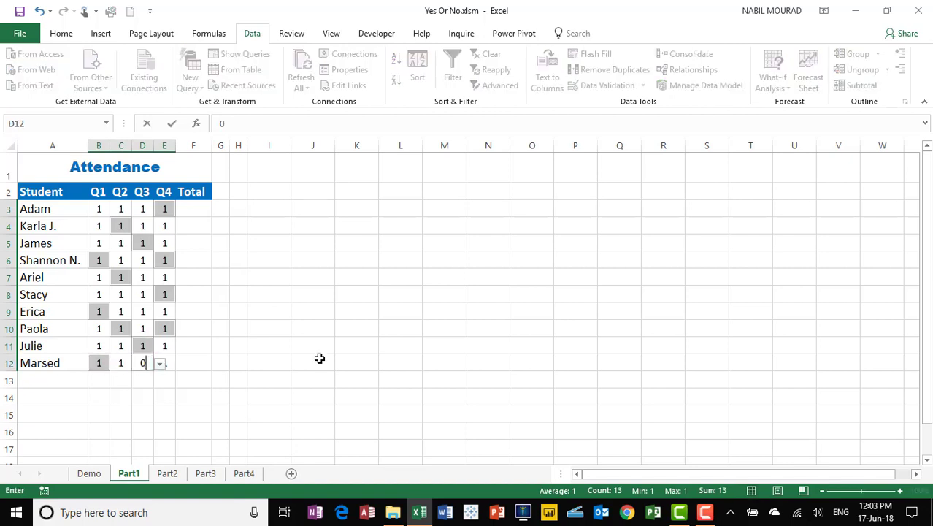
pyautogui.hotkey('ctrl', 'Return')
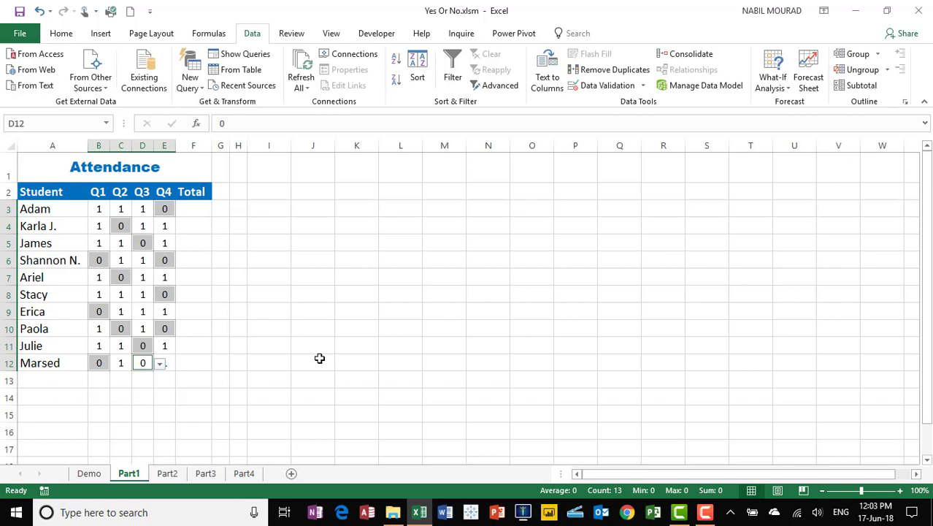
# Apply the 3 Symbols (Uncircled) icon set to quiz cells B3:E12
pyautogui.click(236, 275)
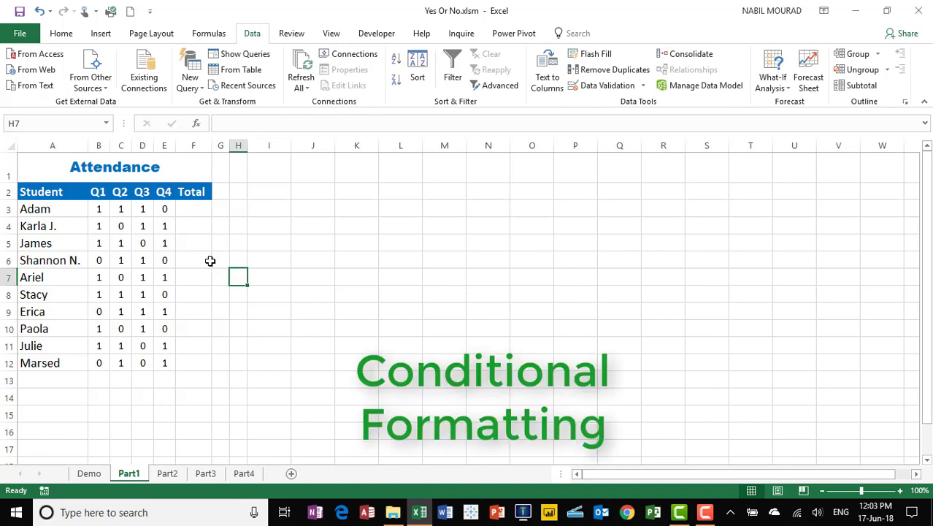
pyautogui.click(95, 210)
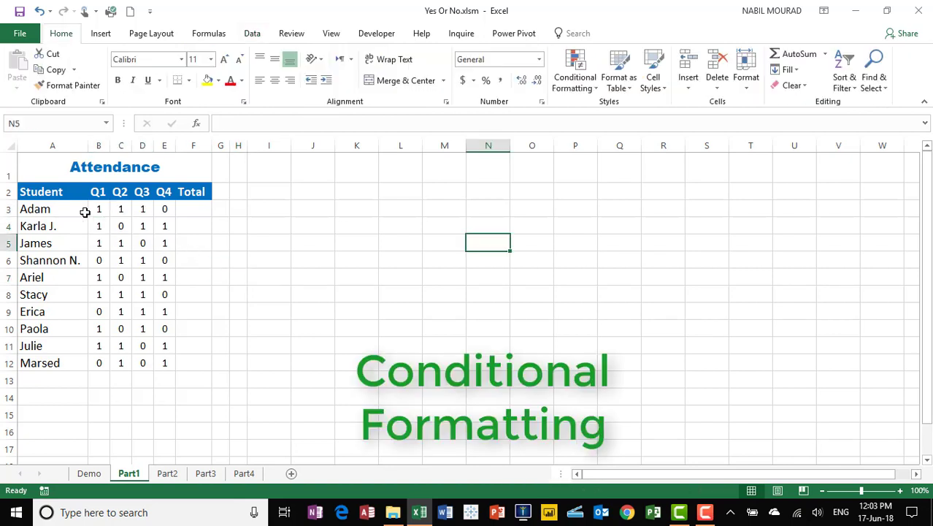
pyautogui.moveTo(93, 211); pyautogui.dragTo(165, 362)
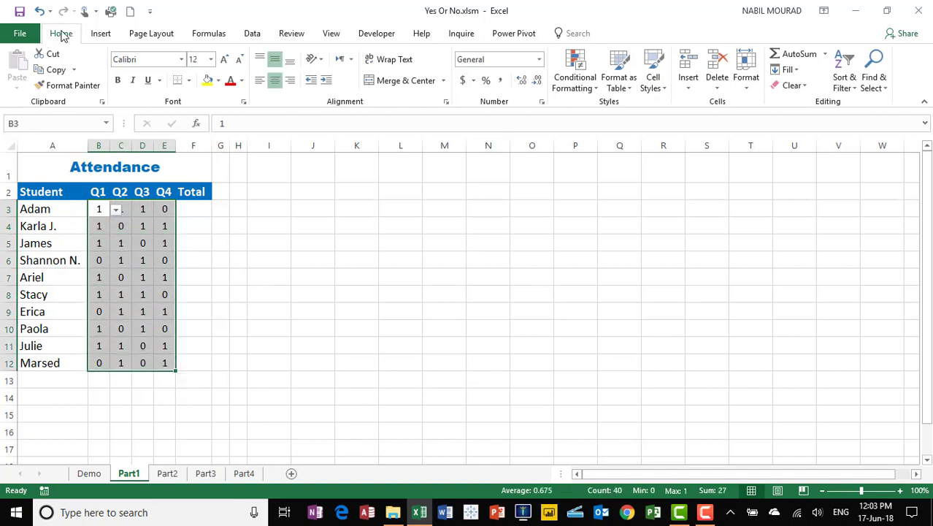
pyautogui.click(592, 84)
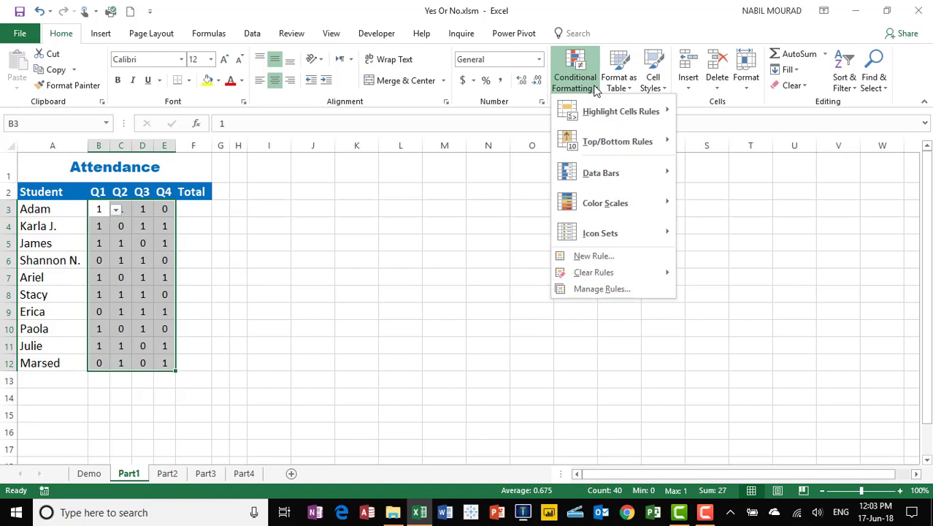
pyautogui.moveTo(614, 236)
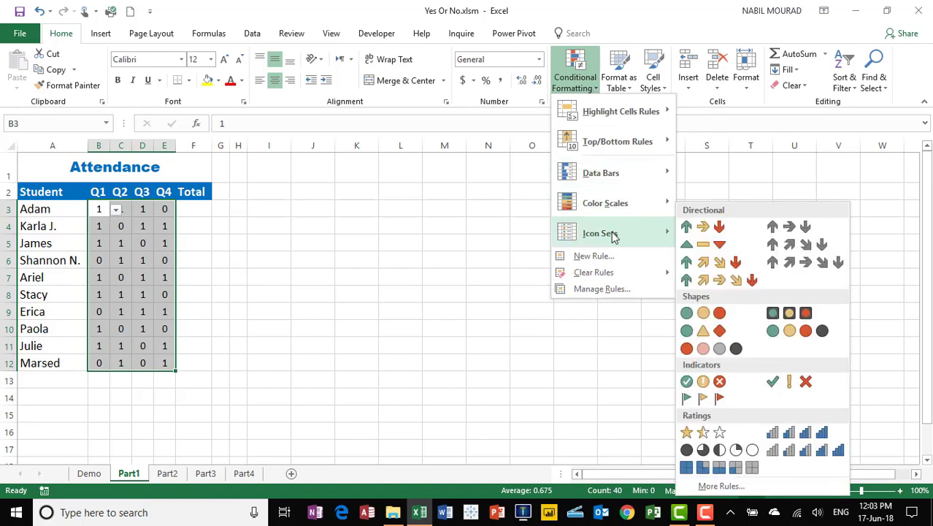
pyautogui.click(799, 383)
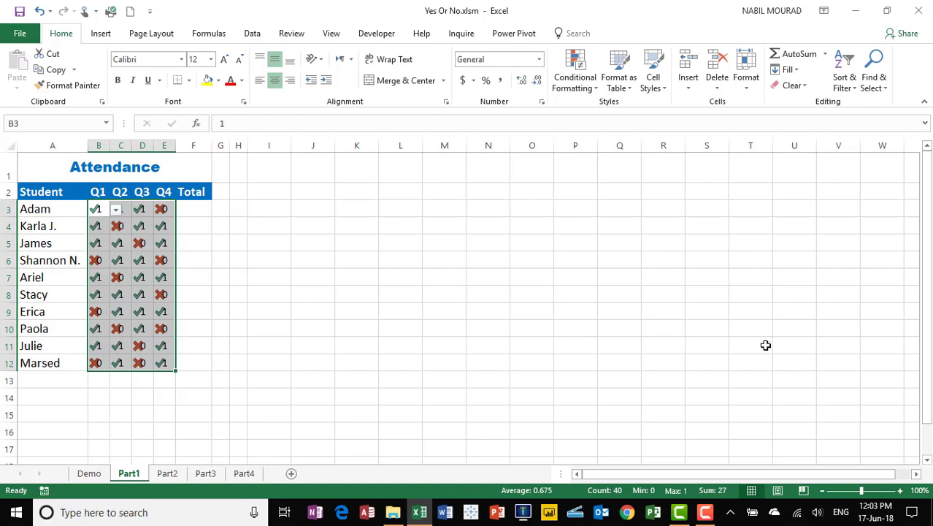
pyautogui.click(593, 88)
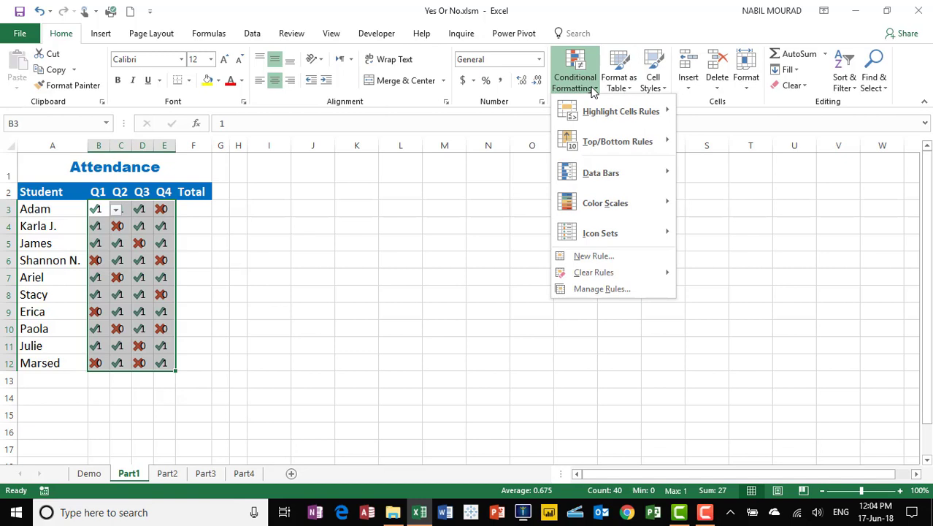
# Edit the Icon Set rule: both thresholds Number type, check mark at >= 1
pyautogui.click(624, 289)
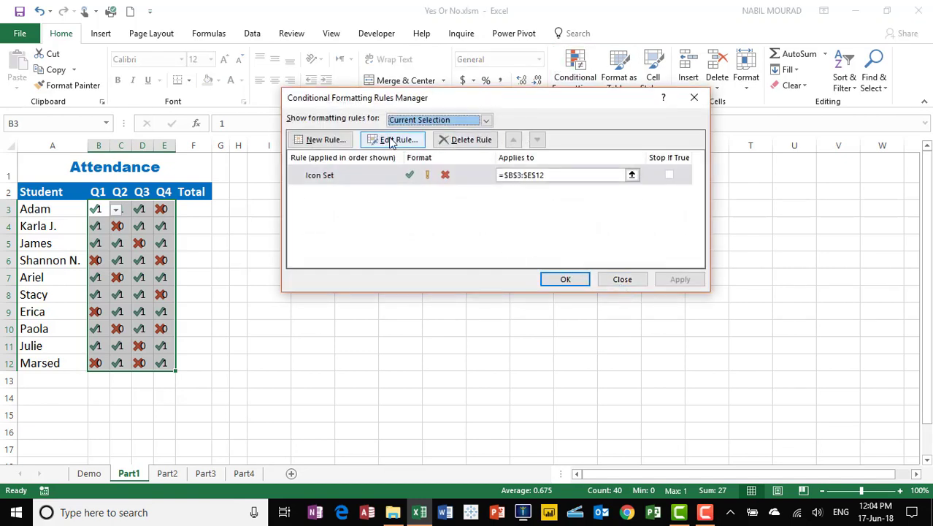
pyautogui.click(368, 179)
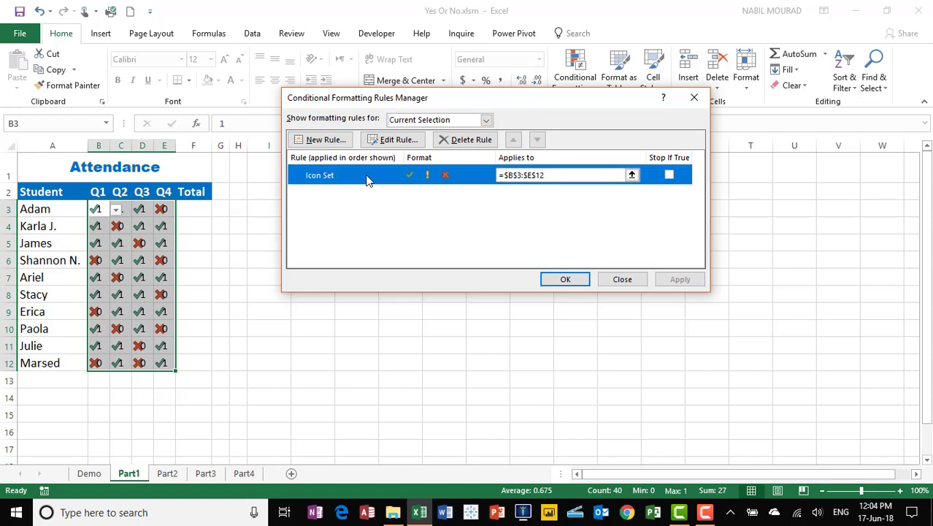
pyautogui.click(392, 140)
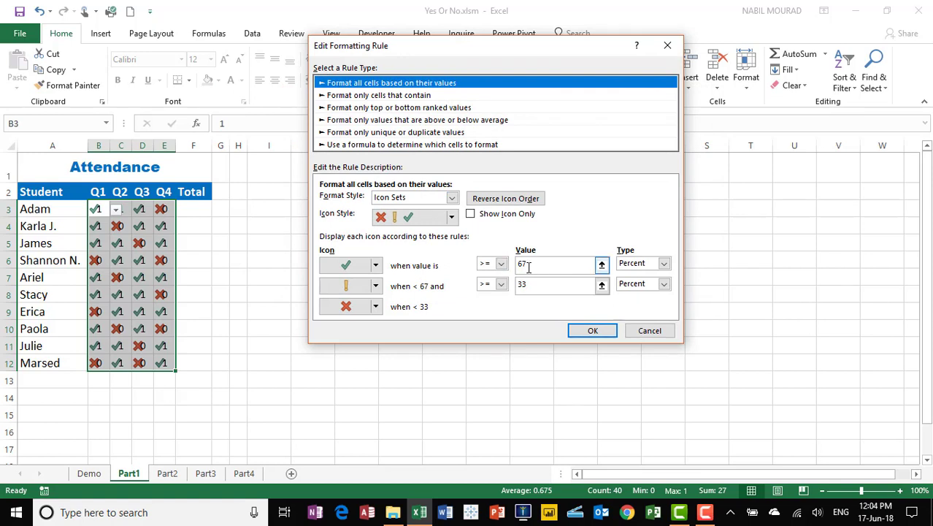
pyautogui.click(665, 265)
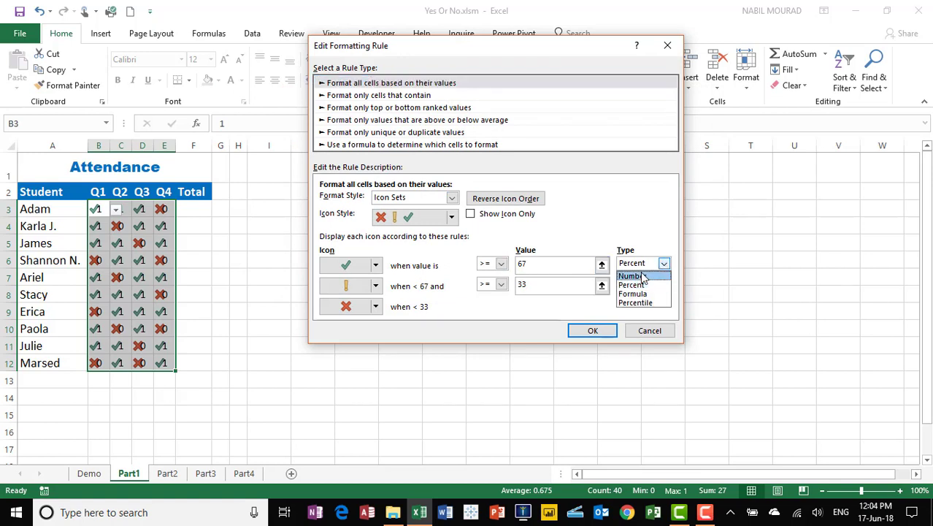
pyautogui.click(642, 276)
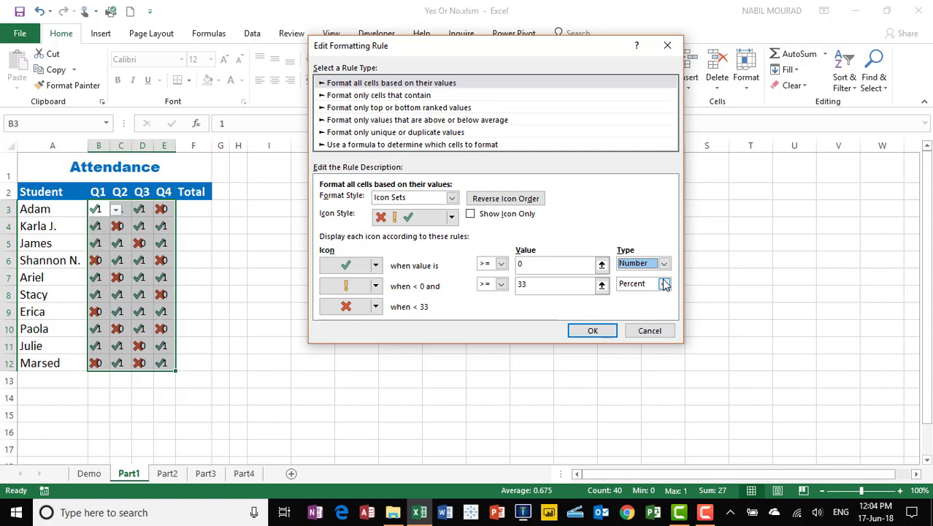
pyautogui.click(663, 284)
pyautogui.click(646, 297)
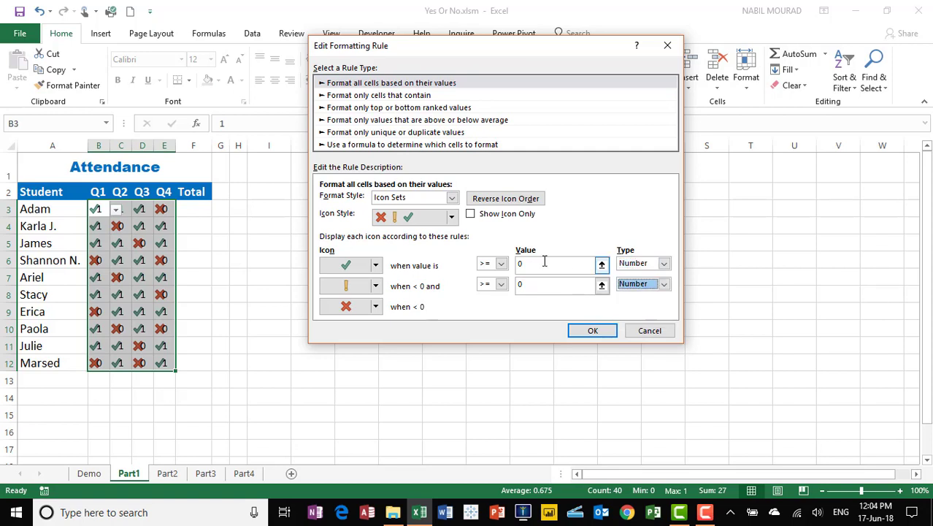
pyautogui.click(518, 263)
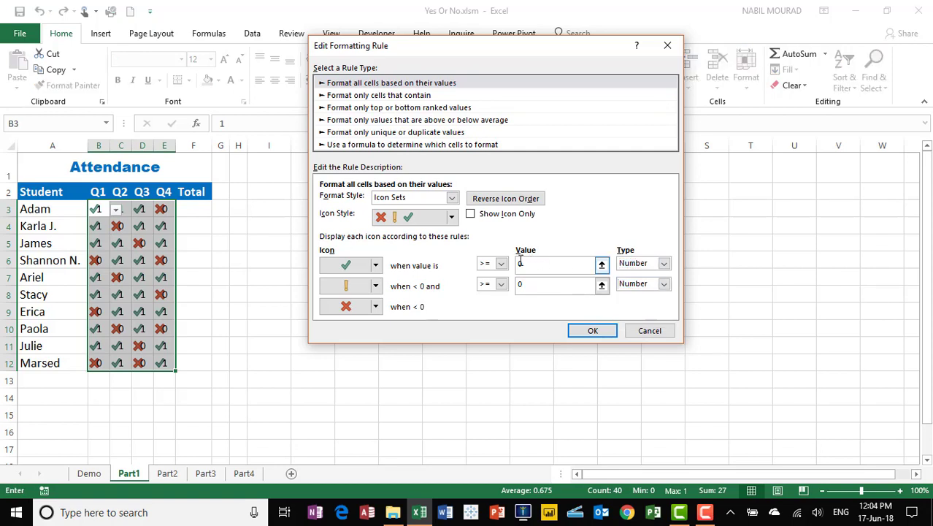
pyautogui.write('1')
pyautogui.press('Tab')
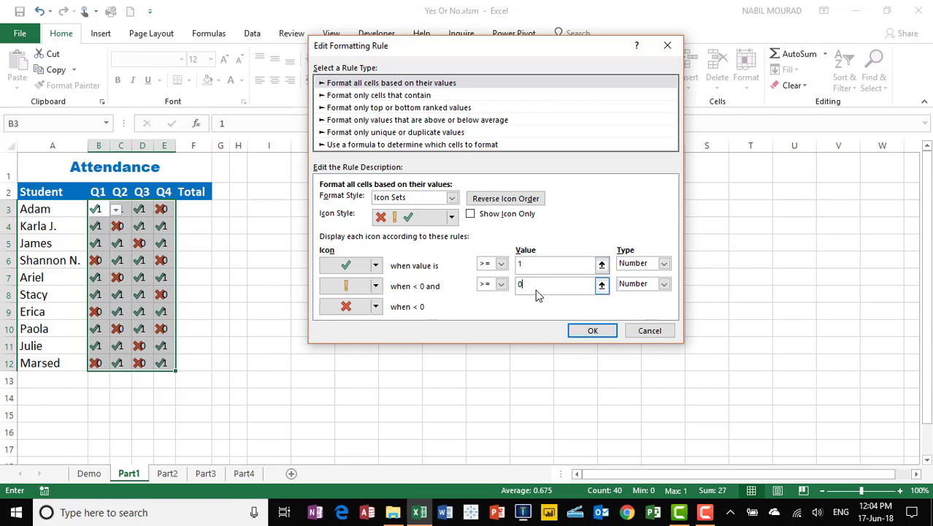
# Set the middle icon to red X, lowest to No Cell Icon, and Show Icon Only
pyautogui.click(545, 263)
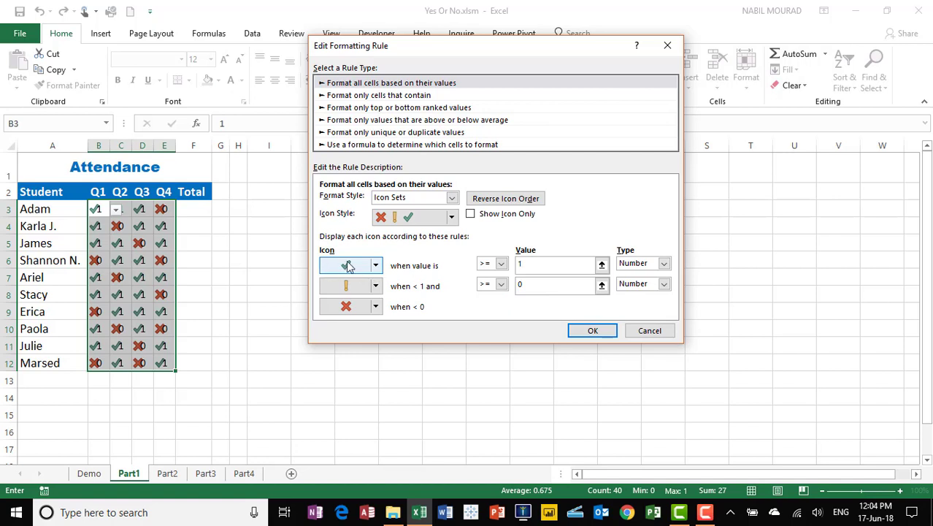
pyautogui.click(376, 286)
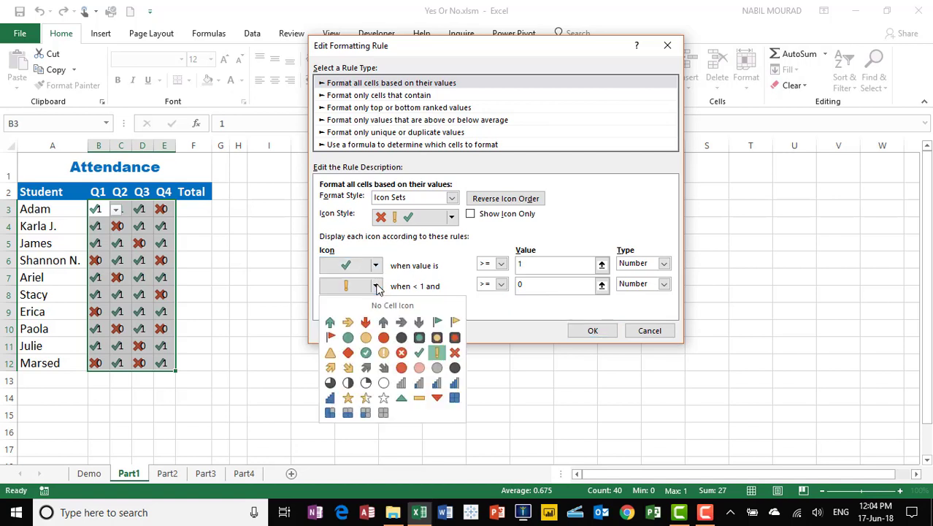
pyautogui.click(455, 352)
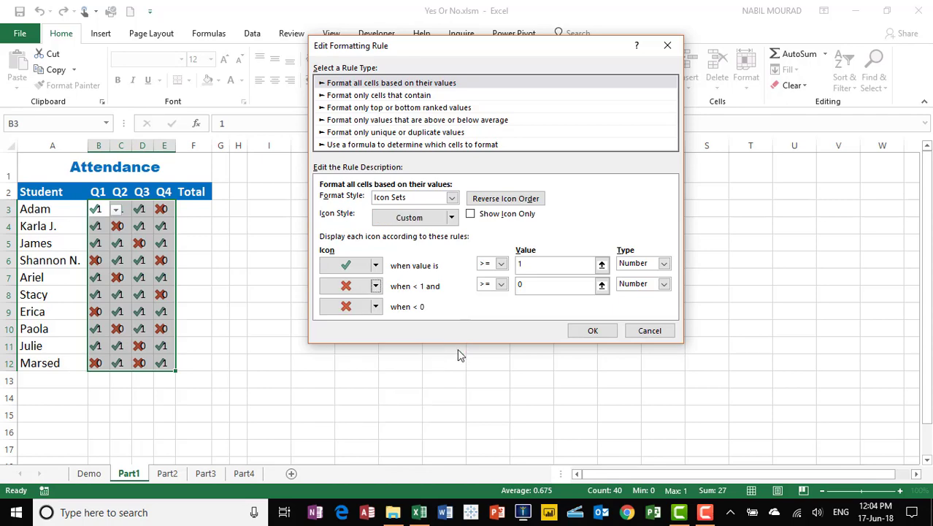
pyautogui.click(377, 307)
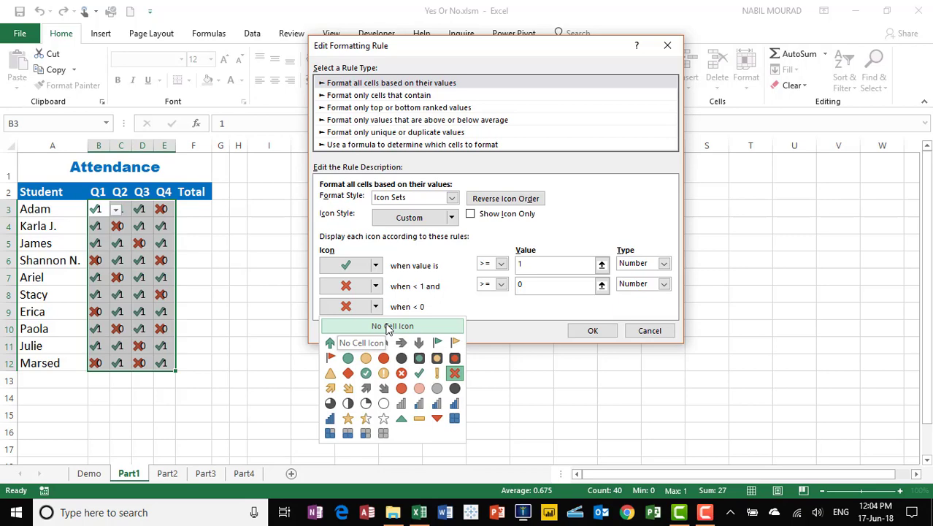
pyautogui.click(387, 327)
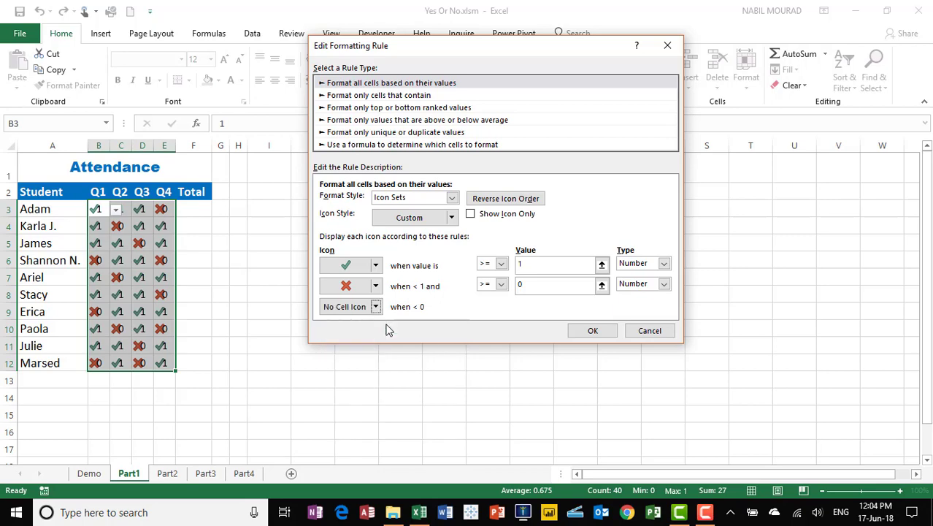
pyautogui.click(471, 216)
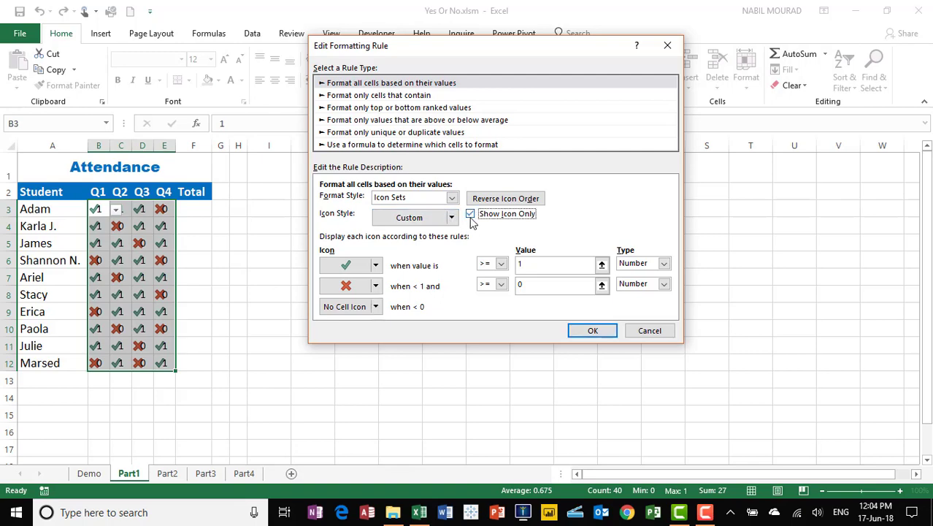
pyautogui.click(579, 332)
pyautogui.click(564, 281)
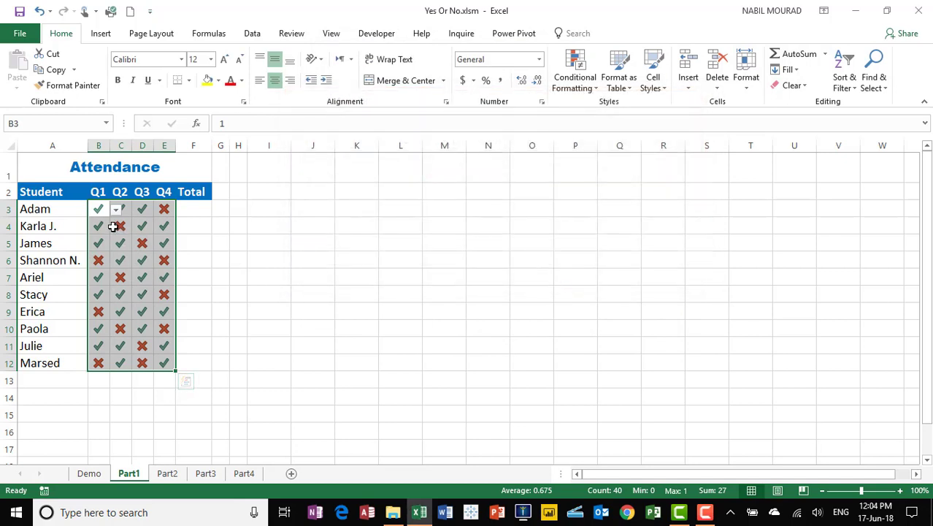
# Pick 1 for Adam's Q4 cell E3 and 0 for his Q2 cell C3
pyautogui.click(163, 209)
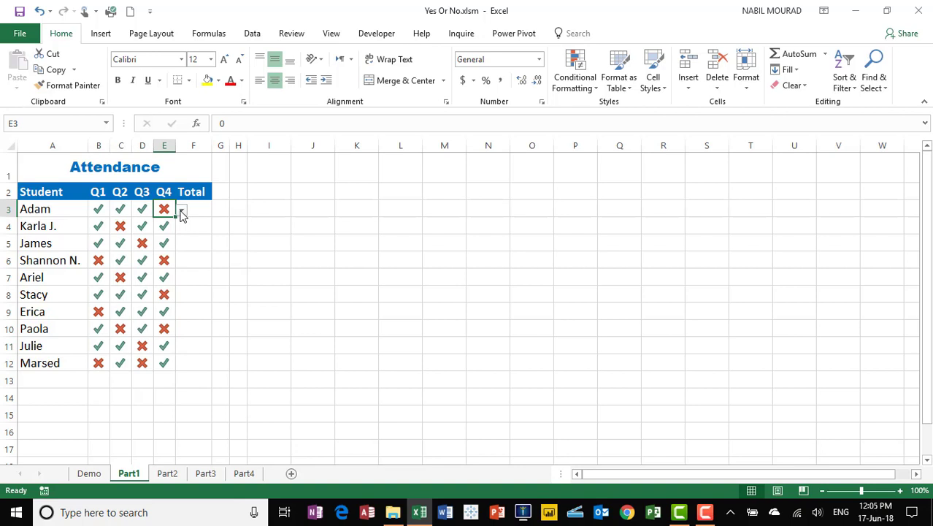
pyautogui.click(182, 210)
pyautogui.click(170, 225)
pyautogui.click(116, 209)
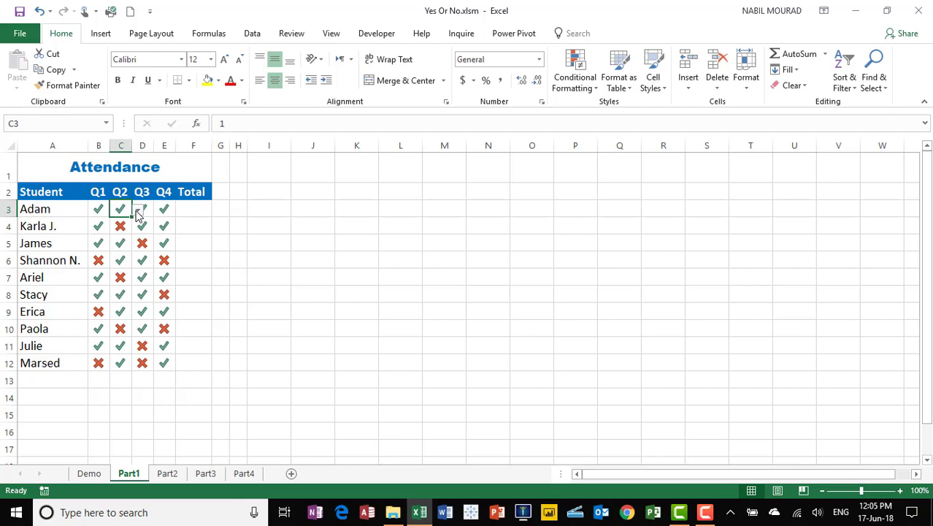
pyautogui.click(137, 210)
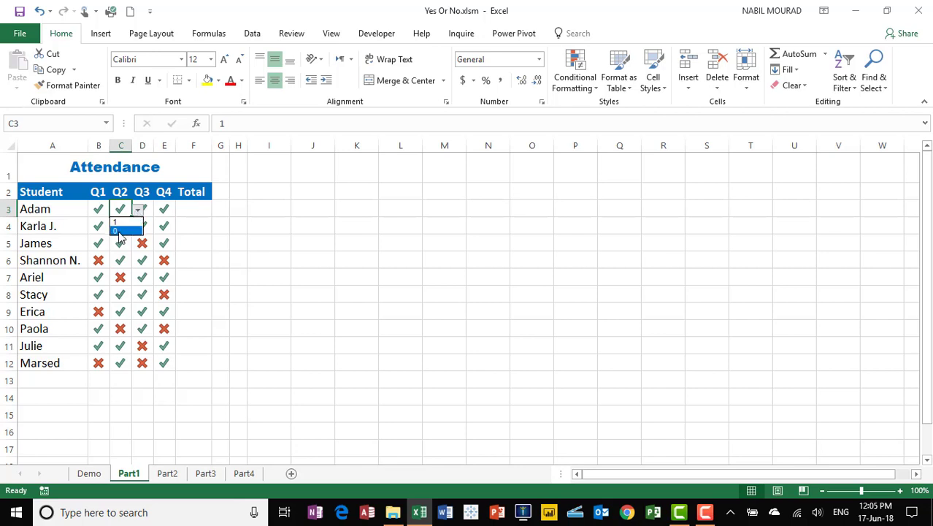
pyautogui.click(120, 231)
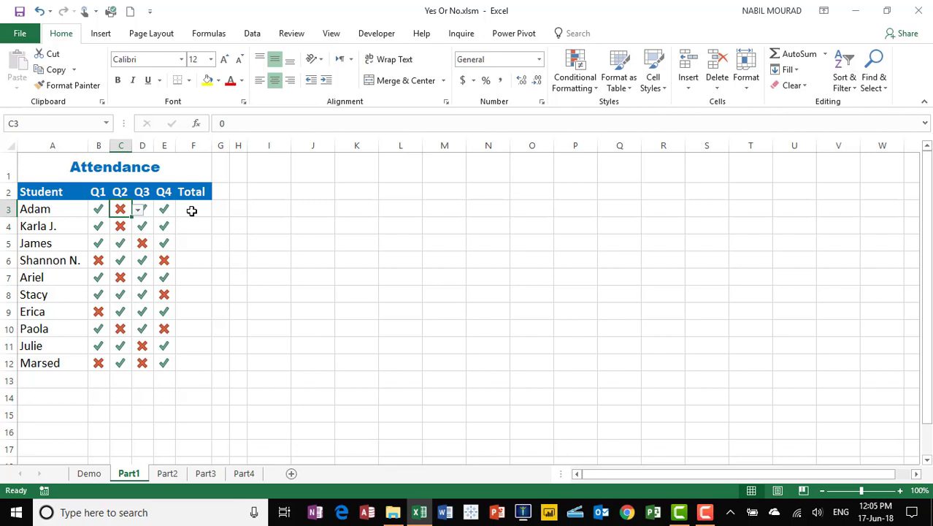
# Enter =COUNTIF(B3:E3,1) into Total cells F3:F12 in one go
pyautogui.moveTo(191, 210); pyautogui.dragTo(181, 365)
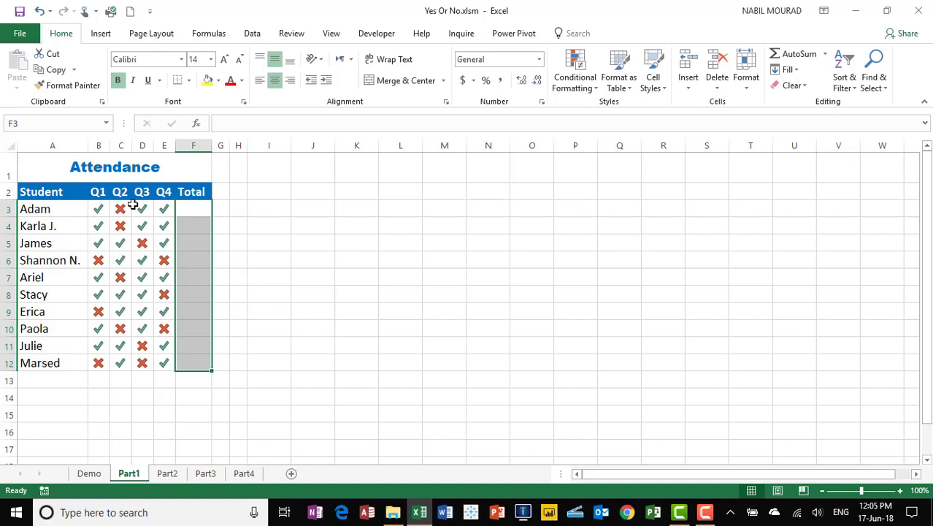
pyautogui.write('=')
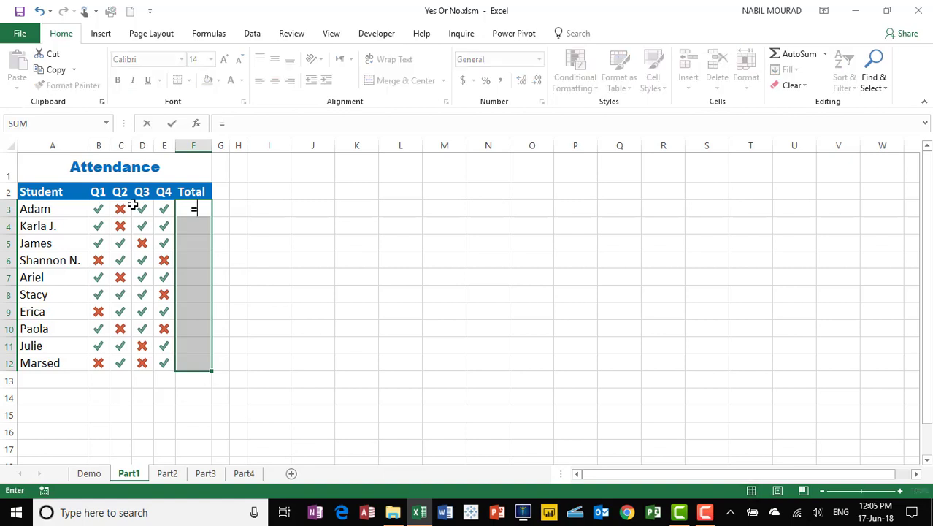
pyautogui.write('counti')
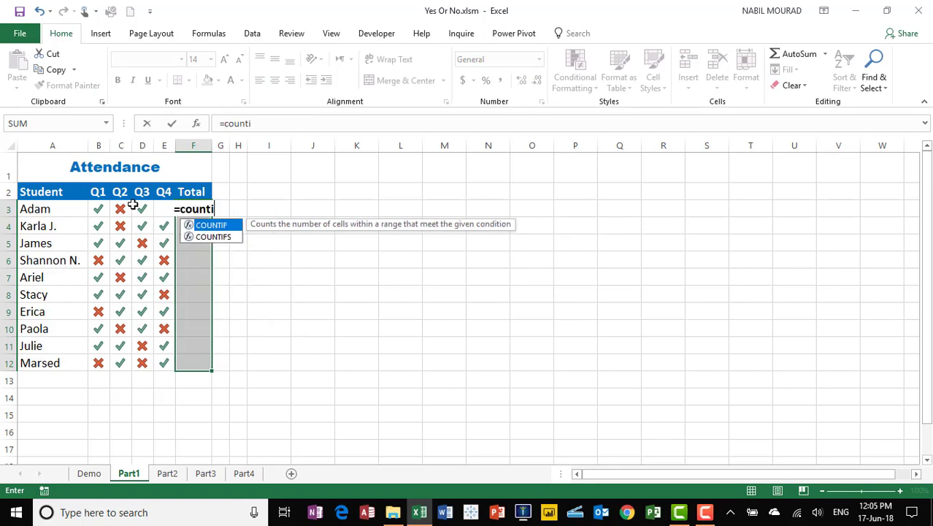
pyautogui.press('Tab')
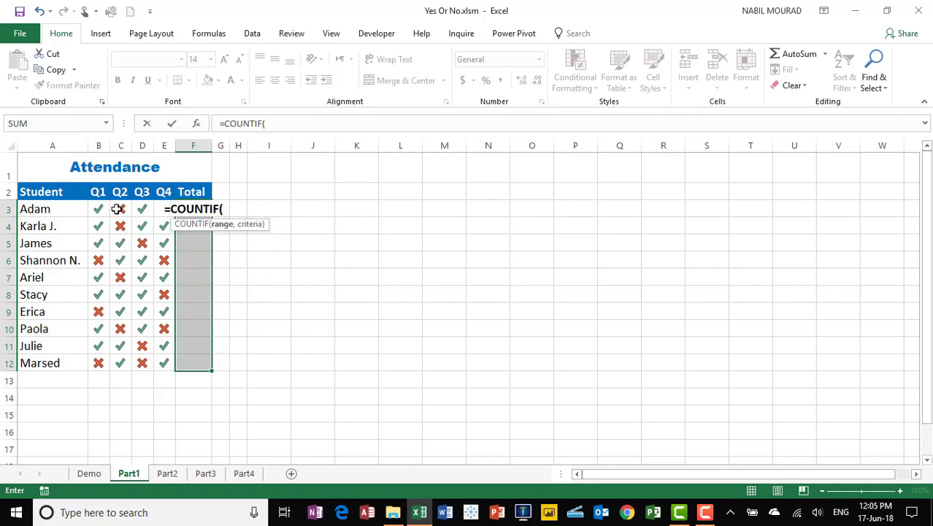
pyautogui.click(99, 208)
pyautogui.moveTo(118, 211); pyautogui.dragTo(163, 209)
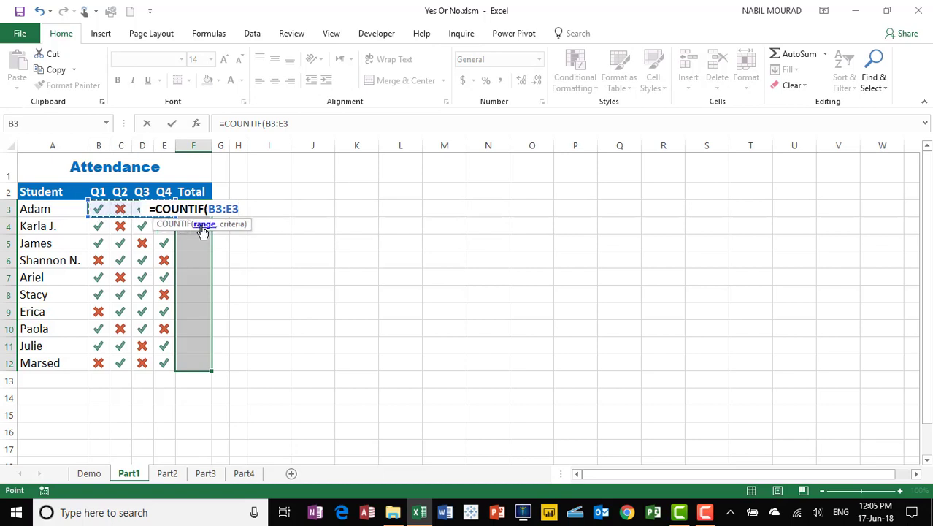
pyautogui.write(',')
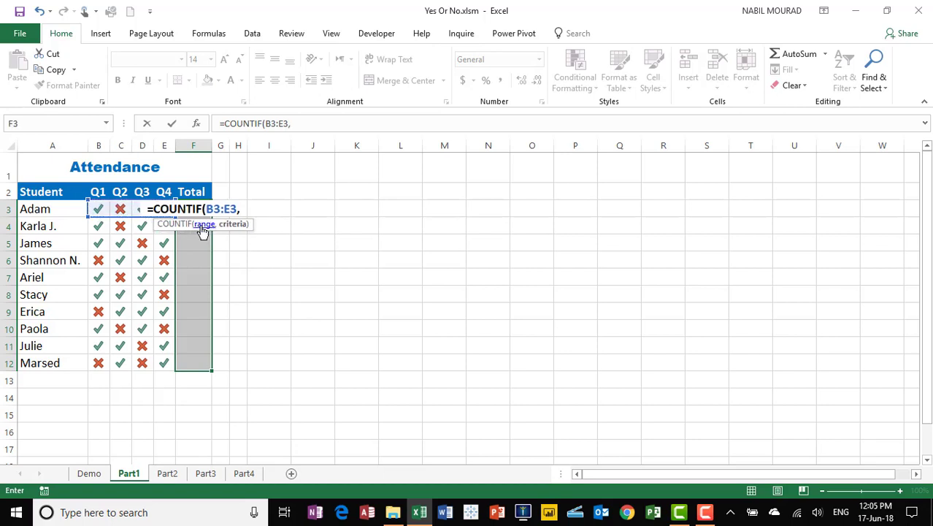
pyautogui.write('1')
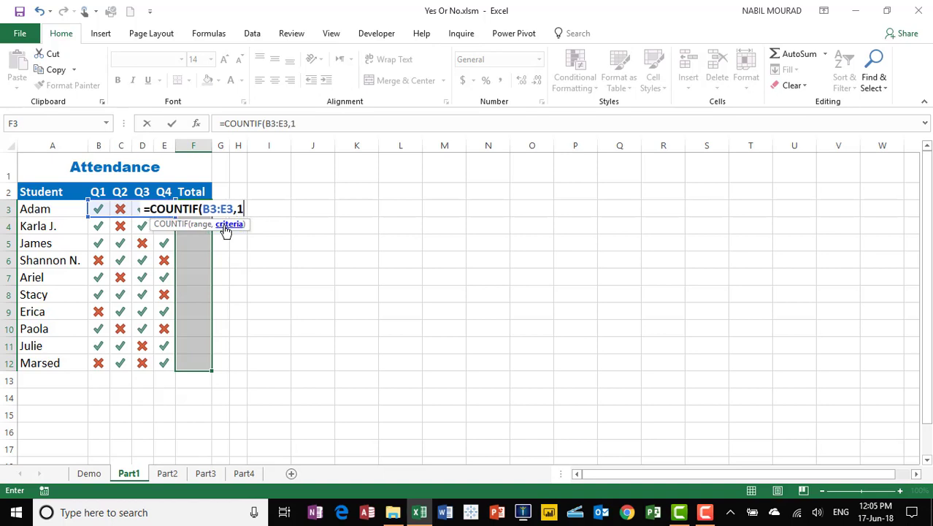
pyautogui.hotkey('ctrl', 'Return')
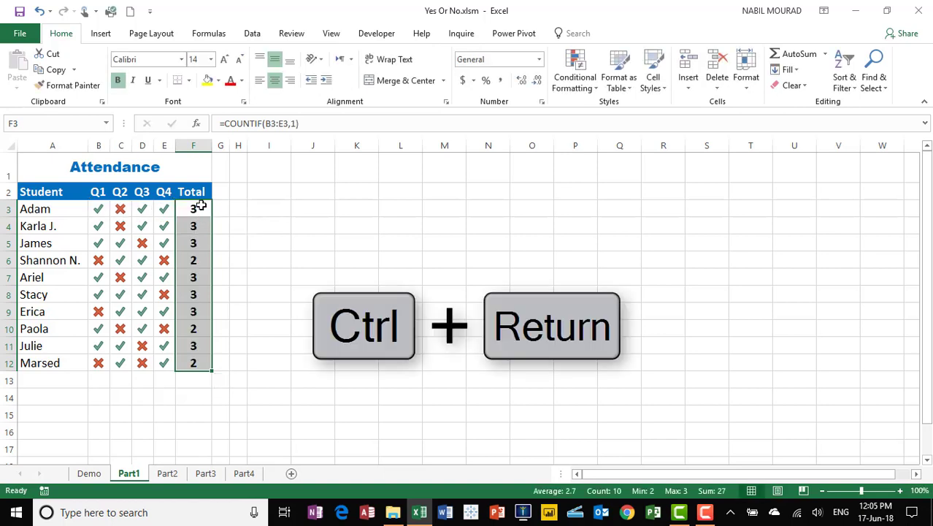
# Set Stacy's Q2 cell C8 to 0 from its drop-down, turning it into a red cross
pyautogui.click(120, 294)
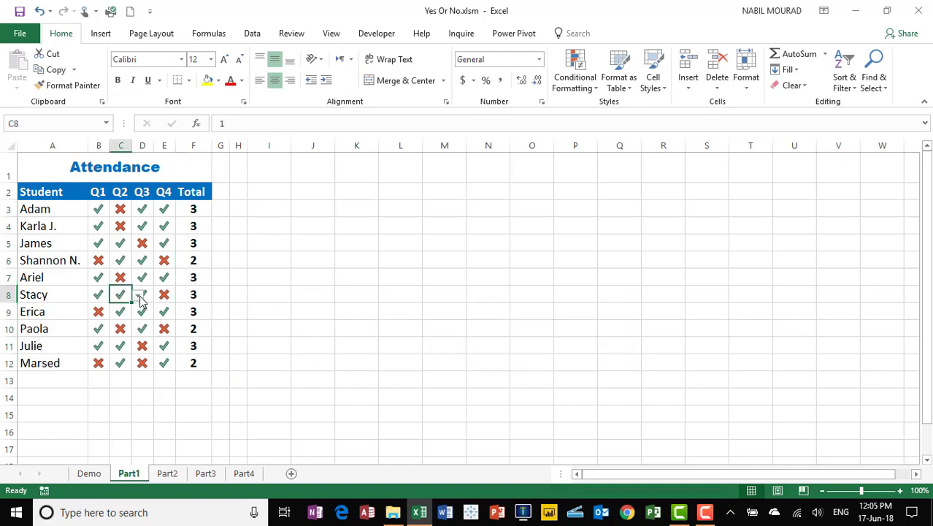
pyautogui.click(138, 295)
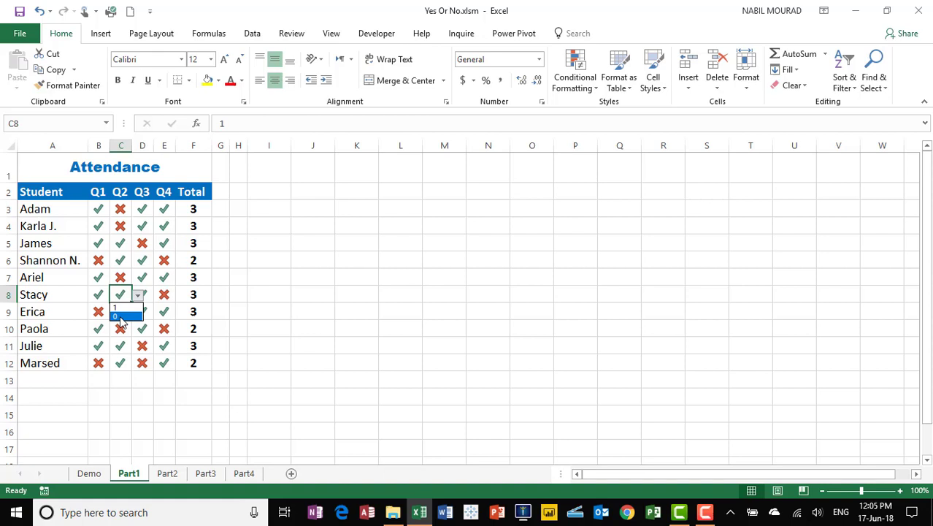
pyautogui.click(121, 317)
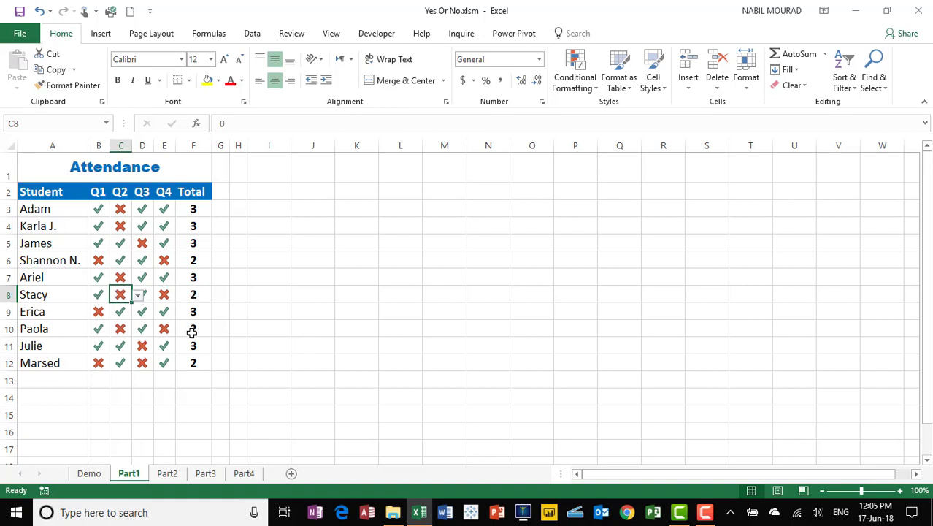